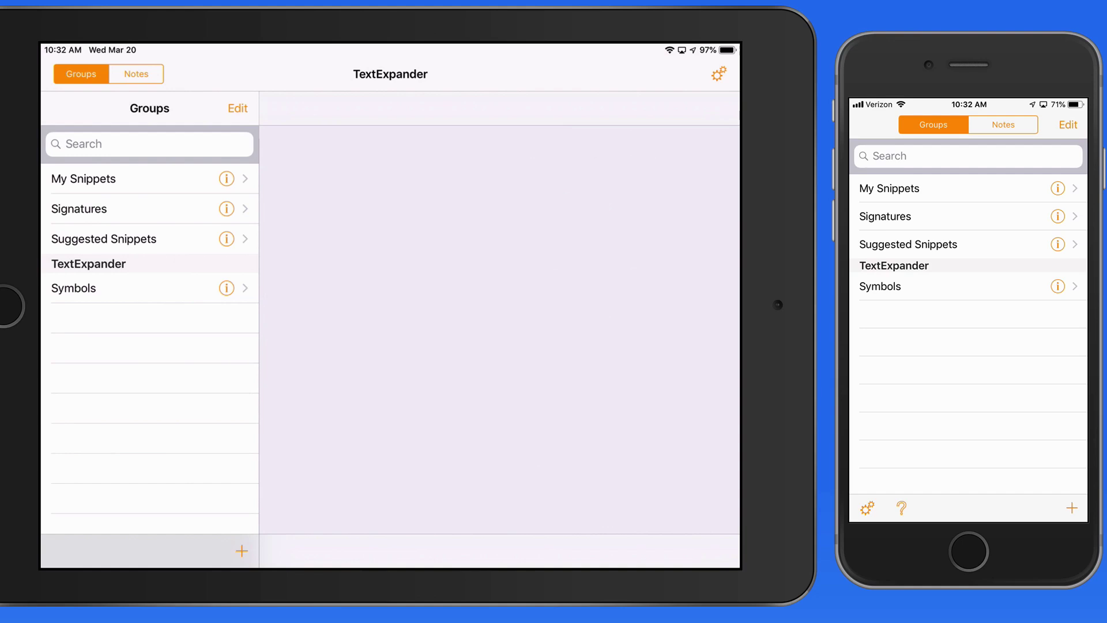
Step: Open the My Snippets group in TextExpander
click(131, 178)
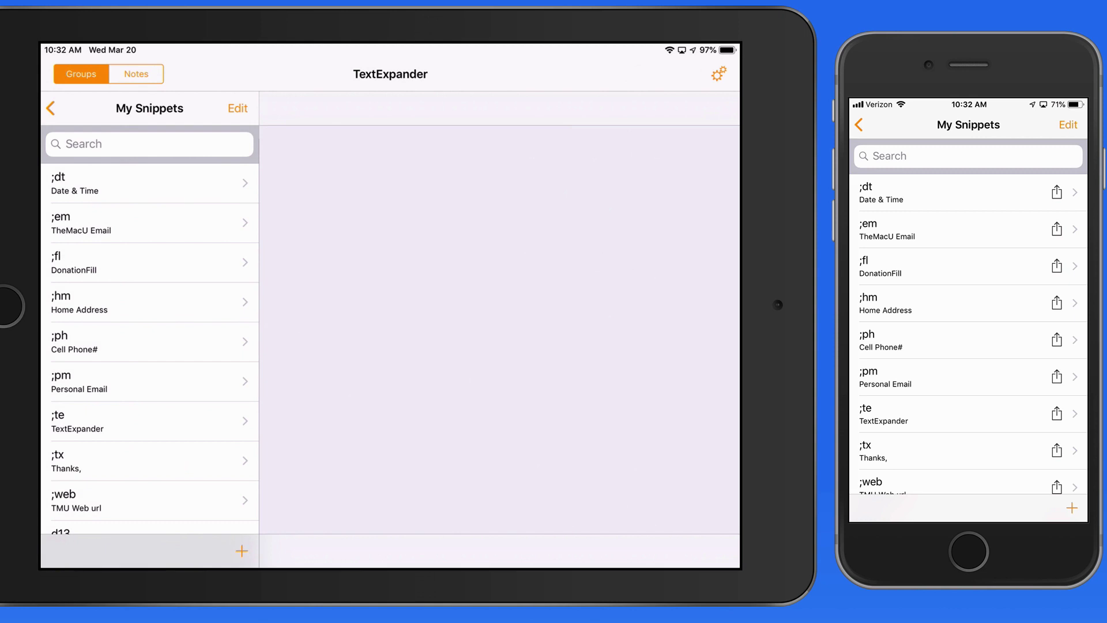
Step: Start a new snippet and keep Plain Text as its content type
click(242, 551)
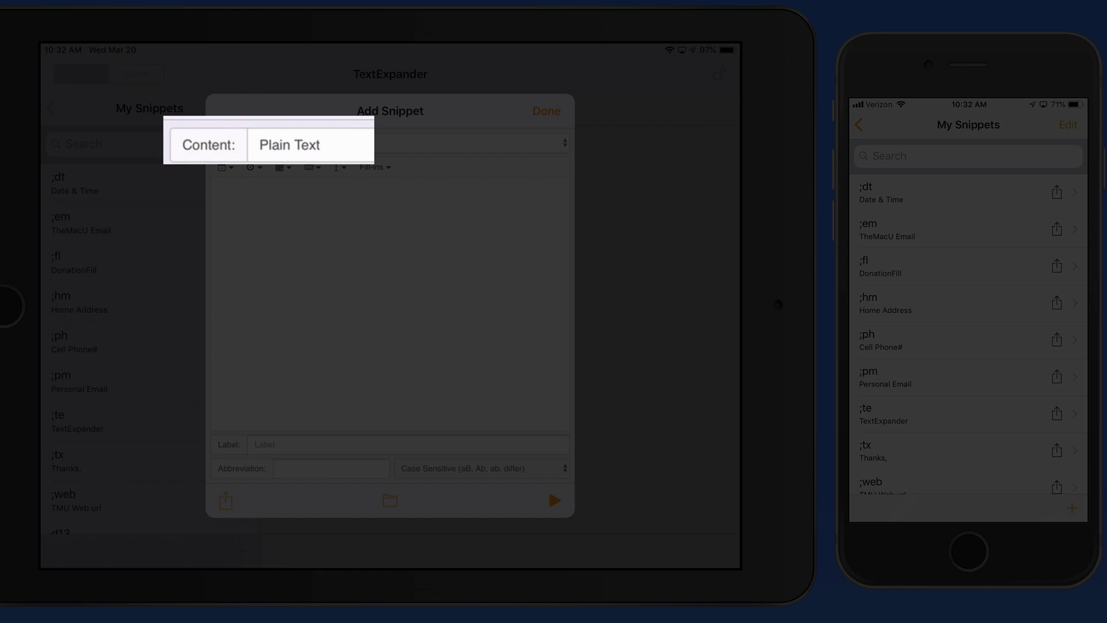
click(415, 142)
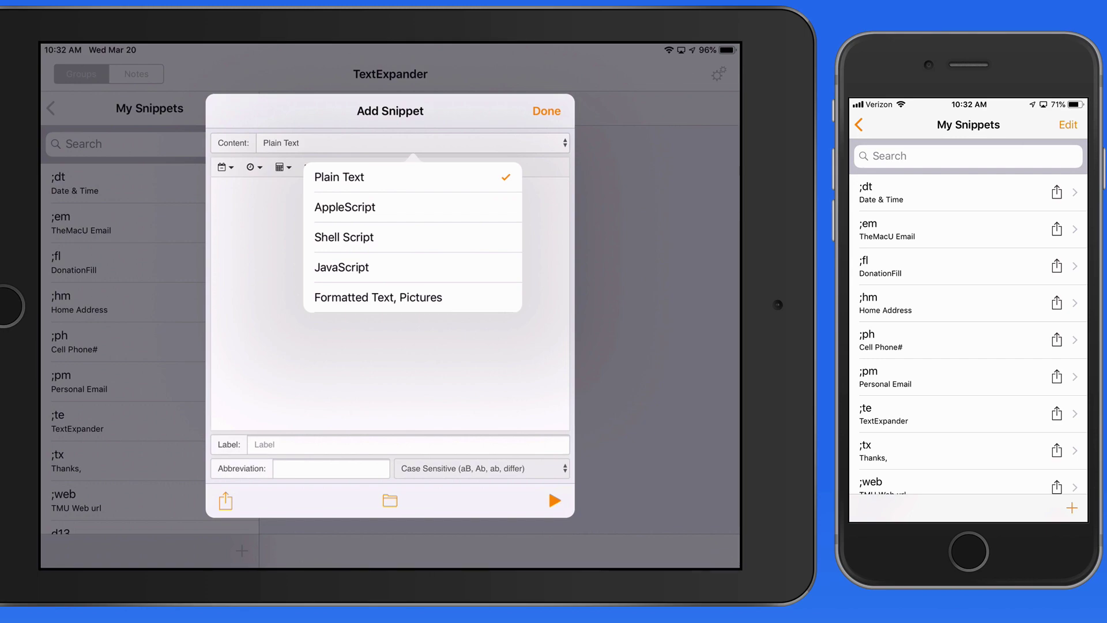
click(339, 176)
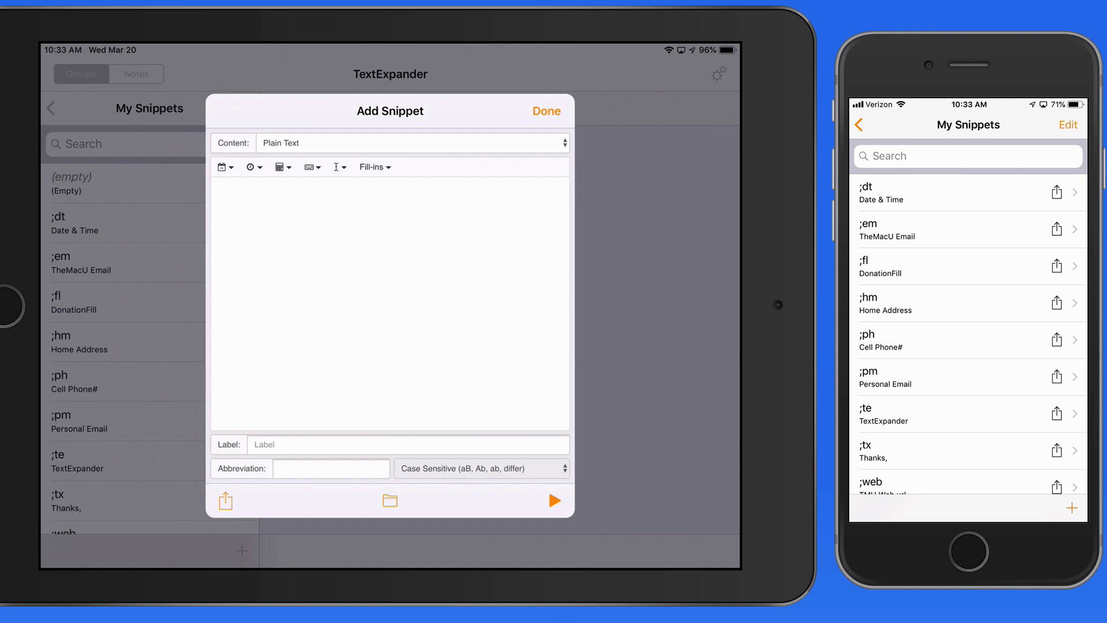
Step: Label the snippet 'Office Email' and set its abbreviation to ';oe', fixing a mistyped abbreviation
click(406, 444)
text(Of)
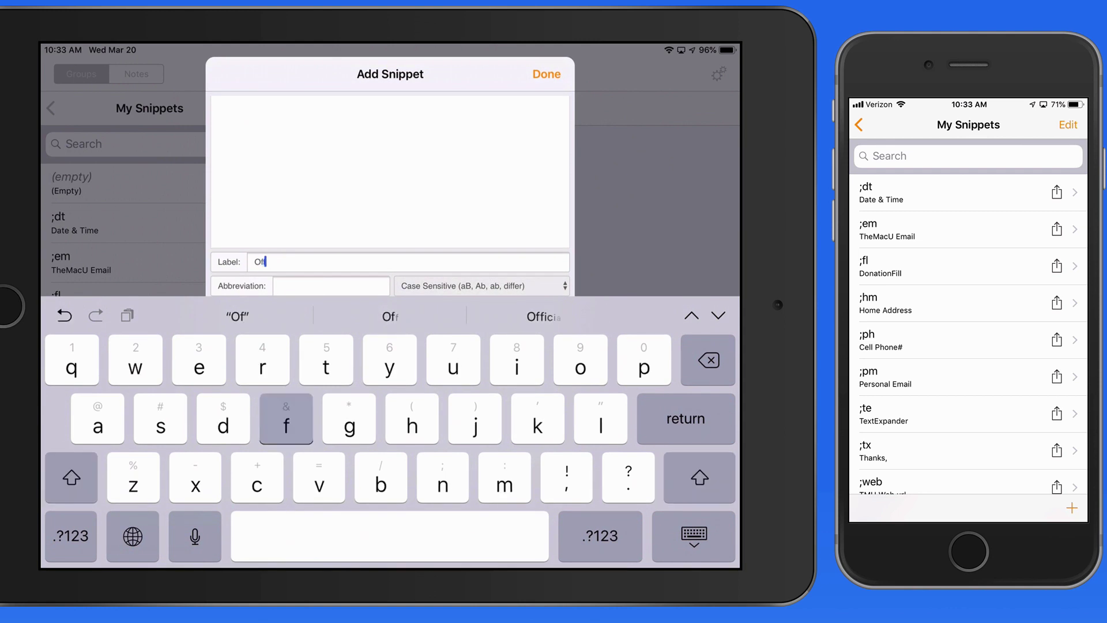
text(fice Email)
key(Return)
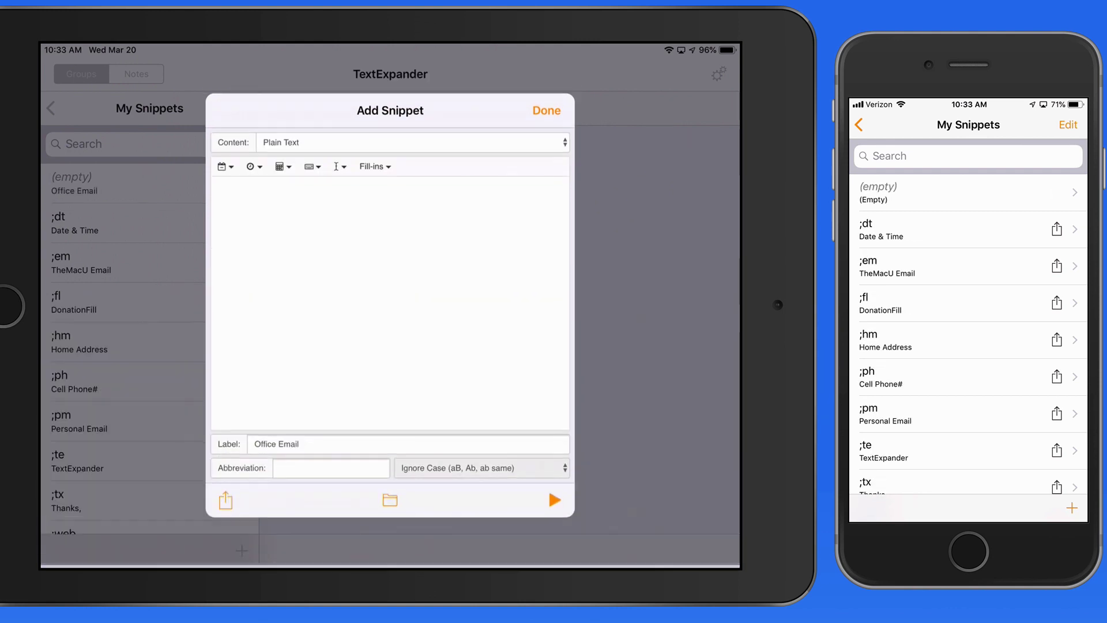
click(330, 467)
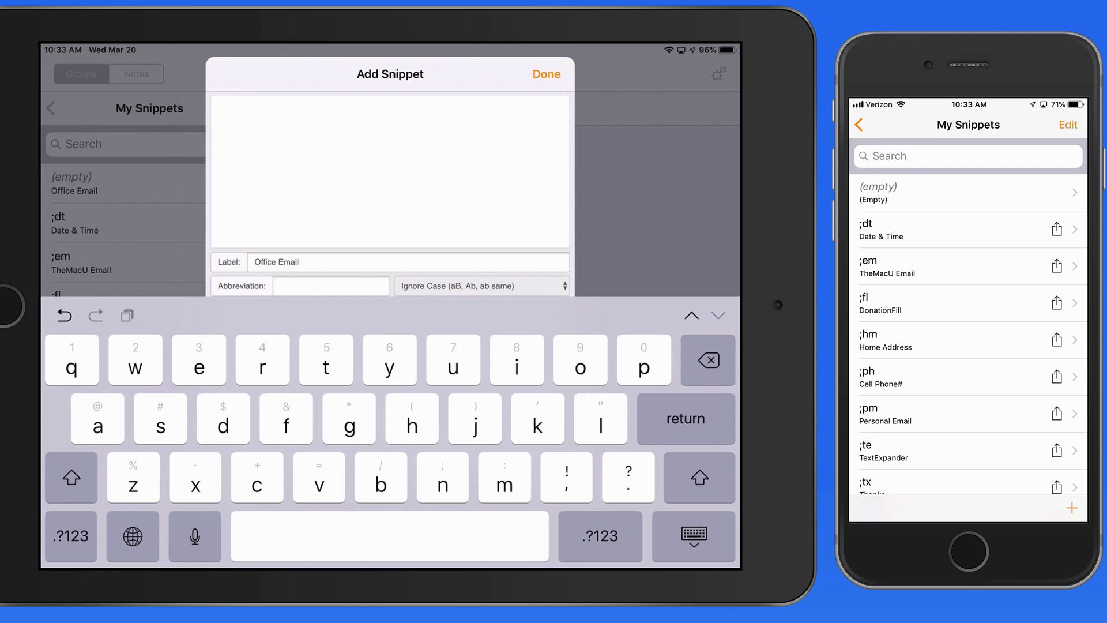
text(;)
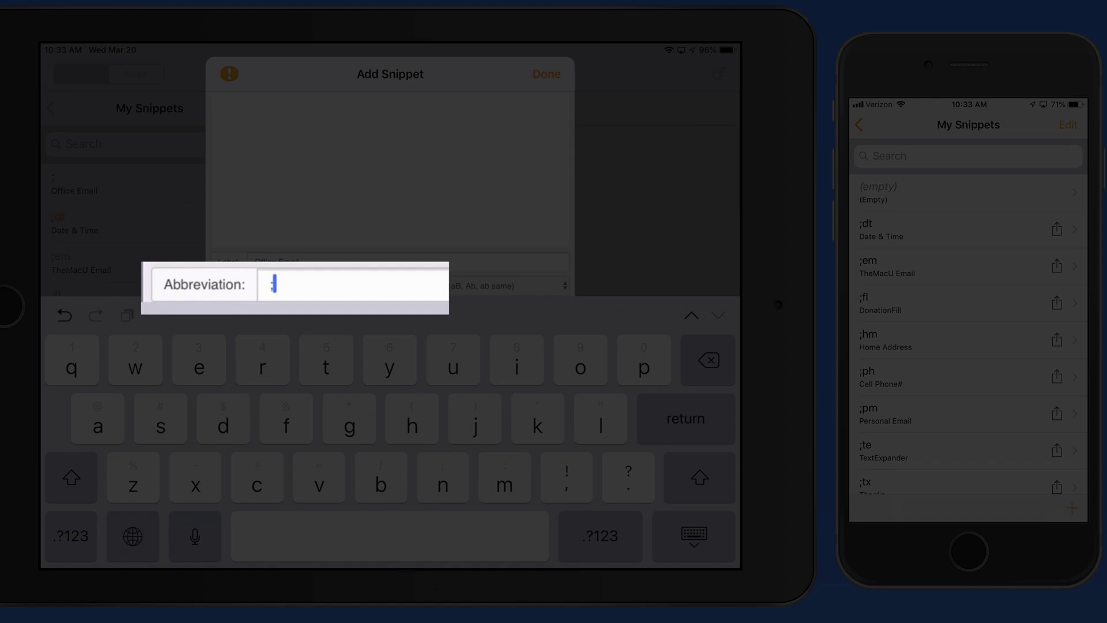
text(oe)
key(BackSpace)
key(BackSpace)
key(BackSpace)
text(oema)
text(il)
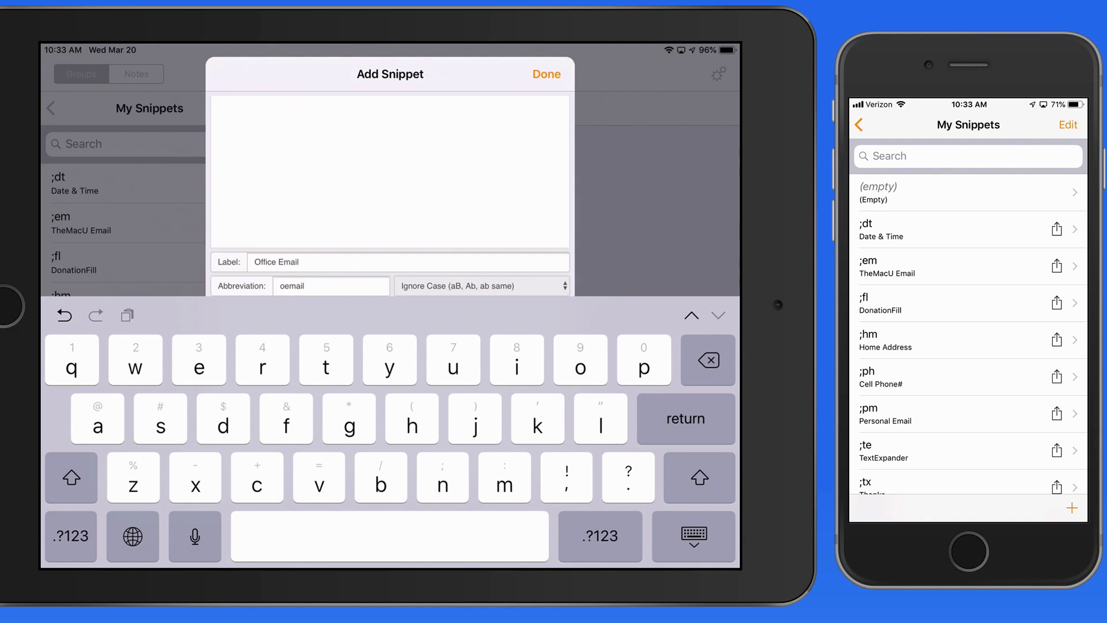
key(BackSpace)
key(BackSpace)
key(BackSpace)
key(BackSpace)
key(BackSpace)
key(BackSpace)
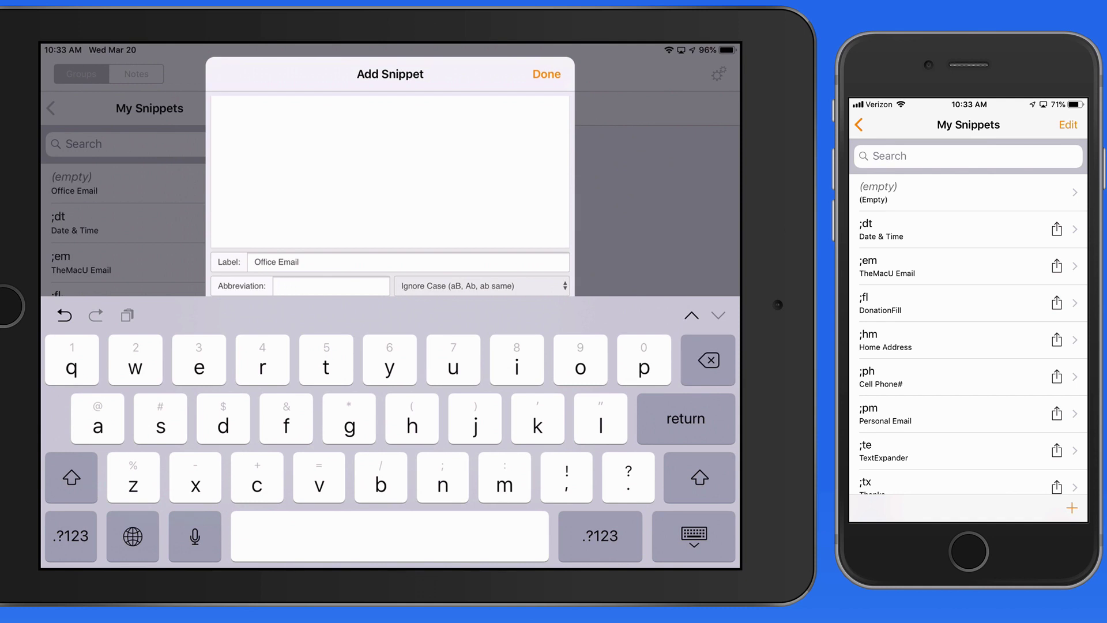
text(;o)
text(e)
click(693, 535)
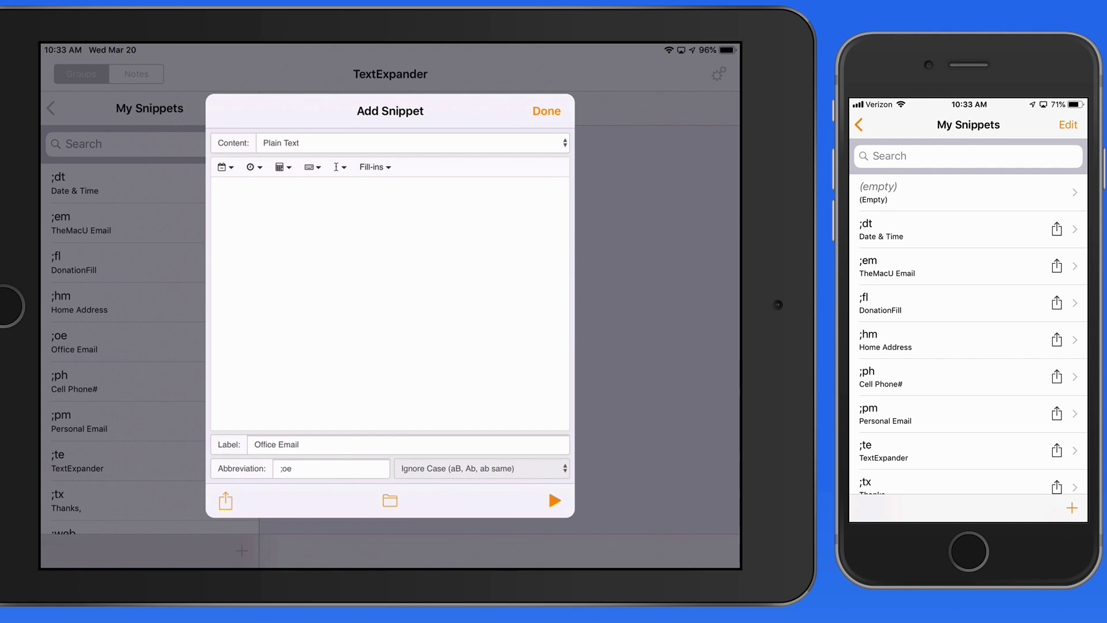
click(390, 294)
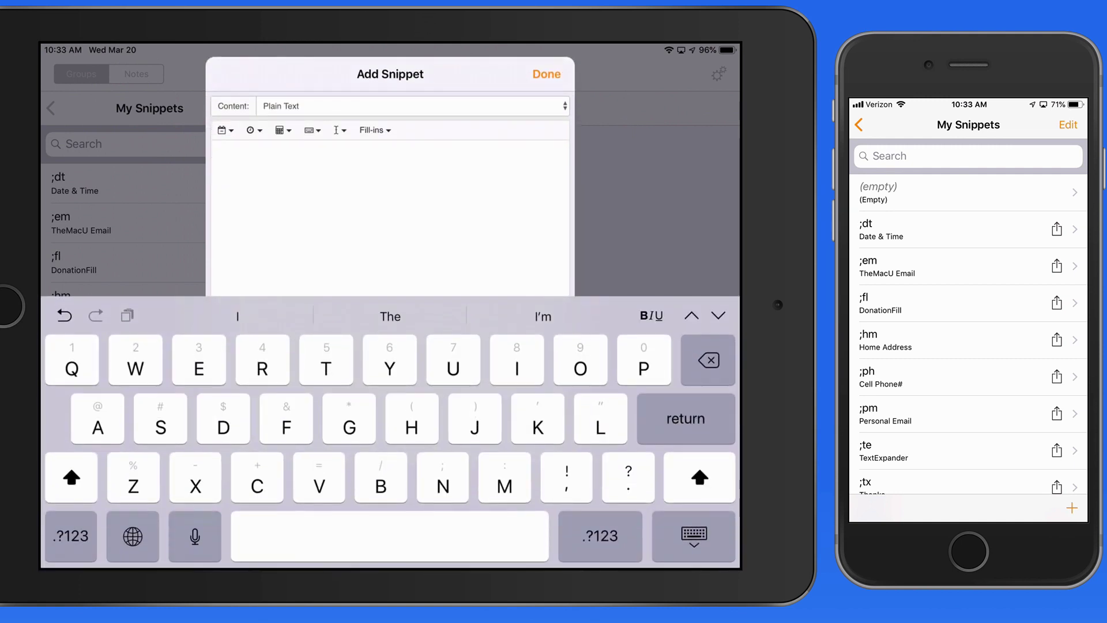
text(Warren)
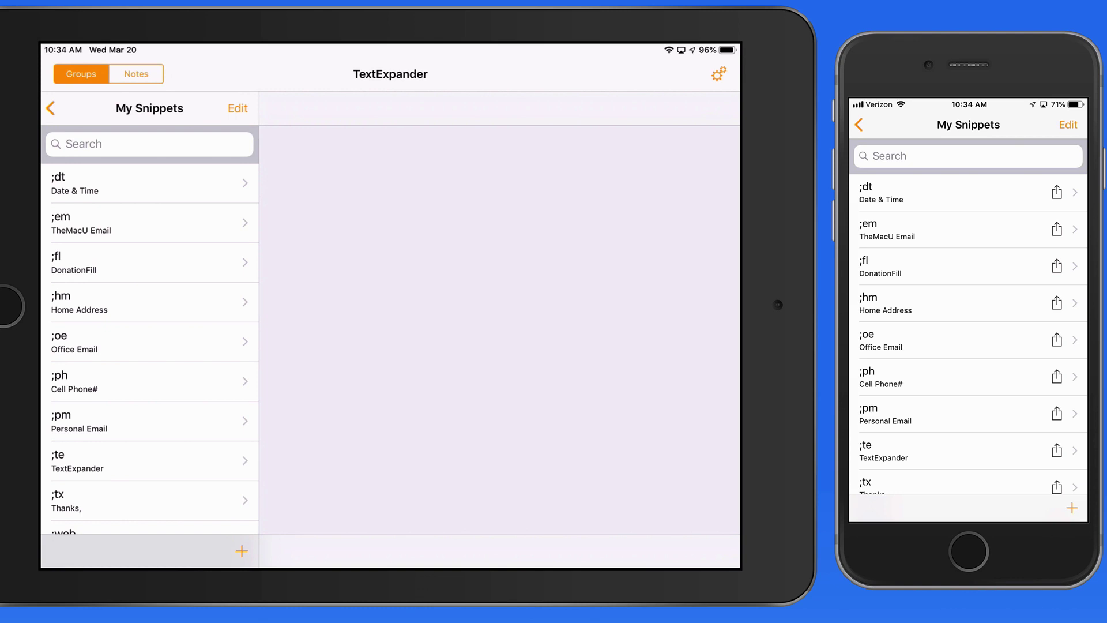
Step: Switch to the note and start a new line for the ;oe expansion
click(137, 73)
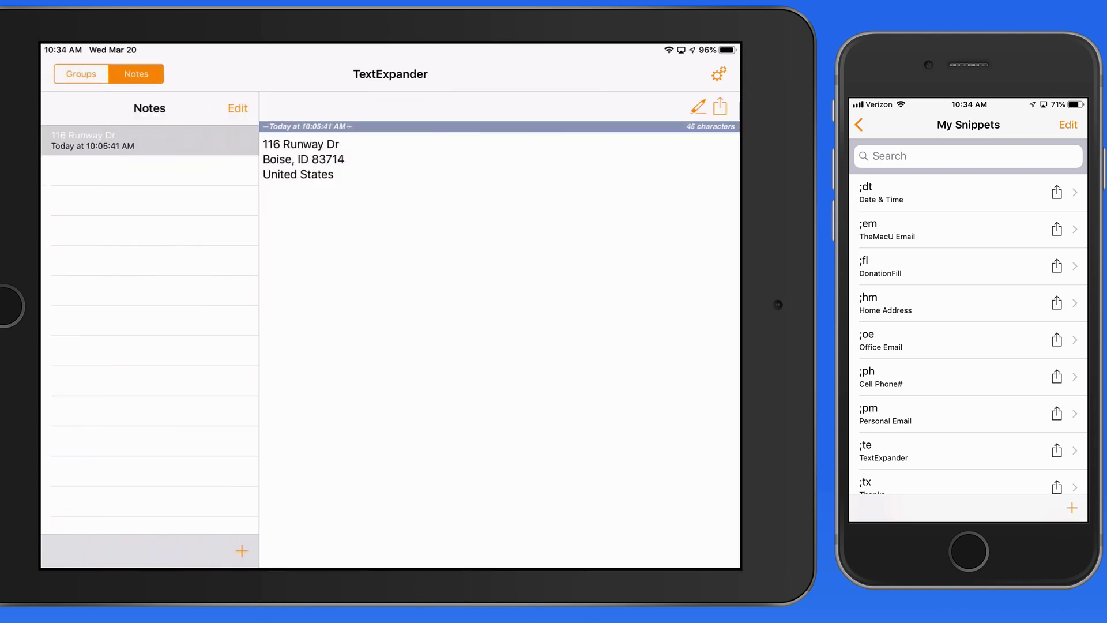
key(Return)
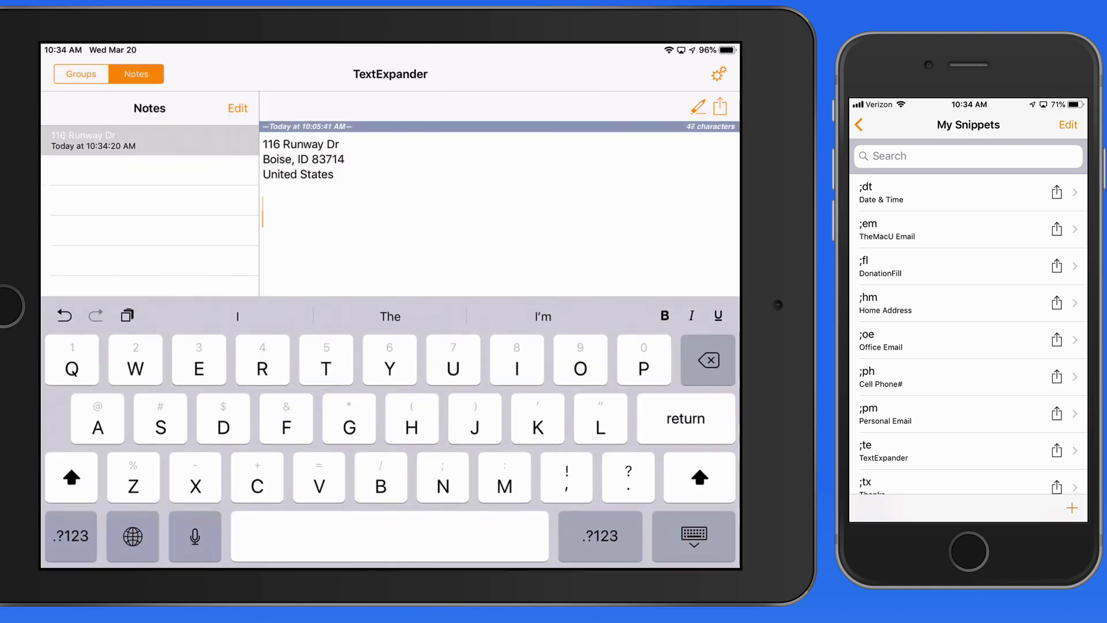
text(;)
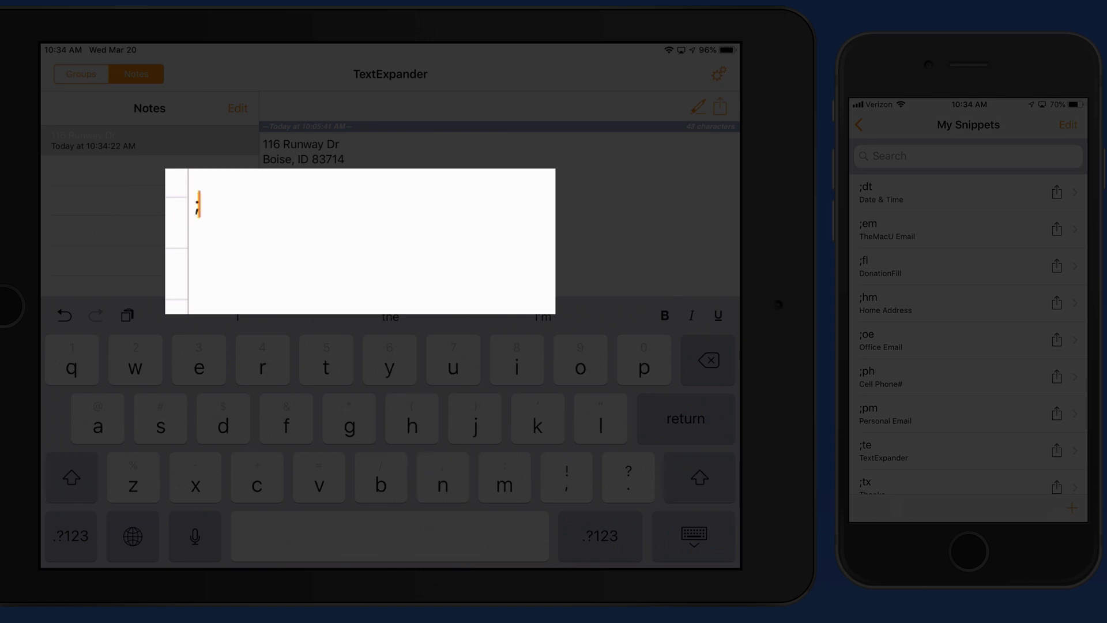
text(oe)
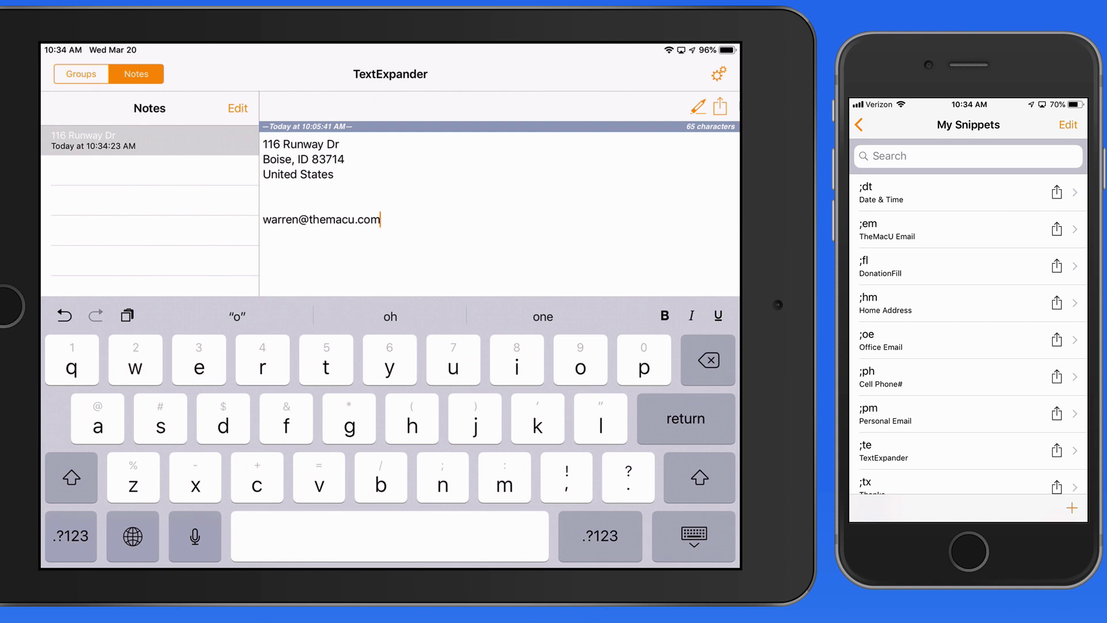
click(80, 73)
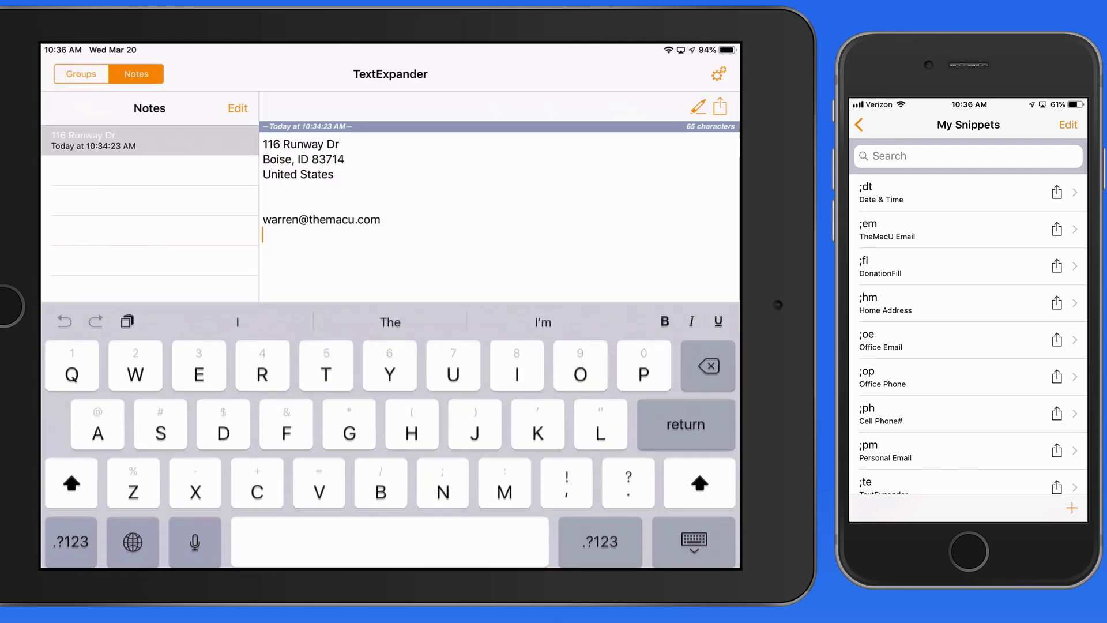
key(Return)
text(;op)
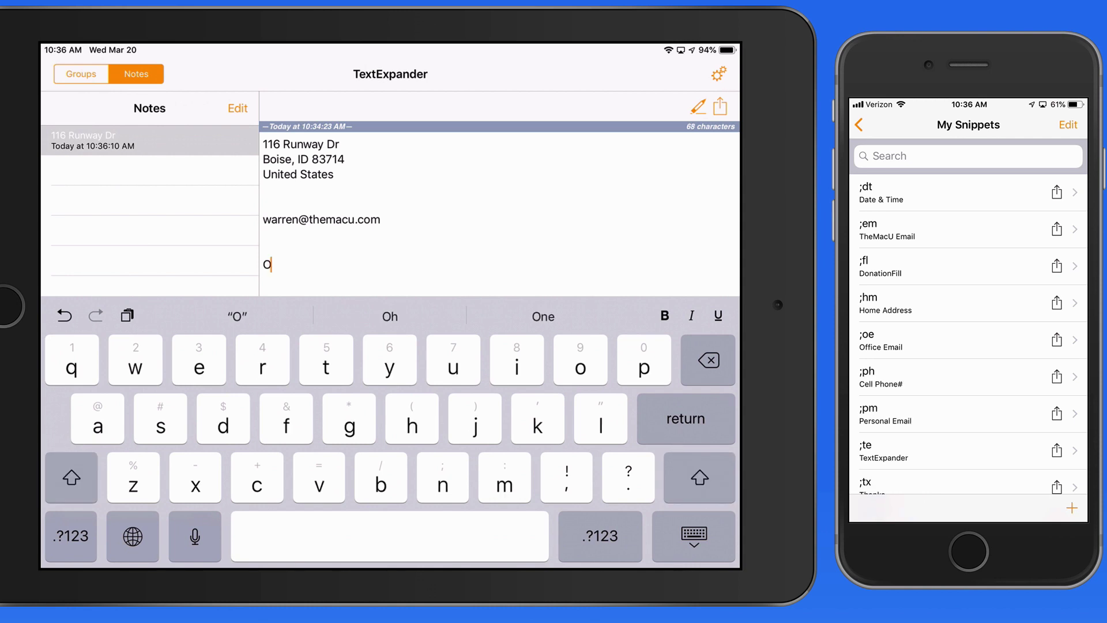